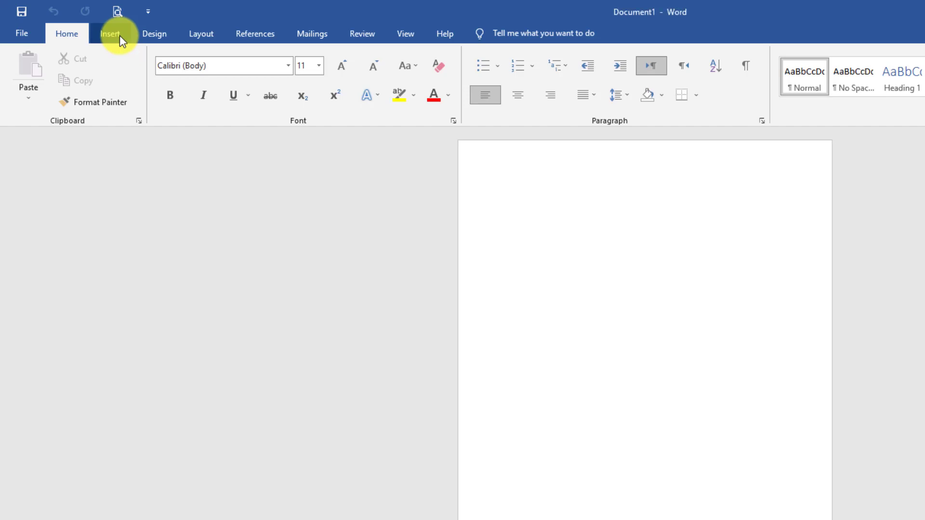
{"action": "left_click", "coordinate": [119, 35]}
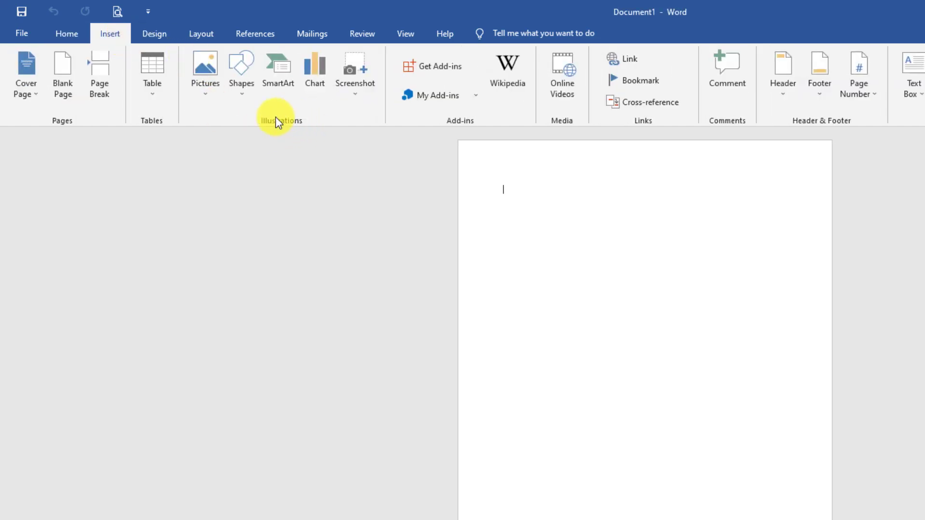
{"action": "left_click", "coordinate": [239, 97]}
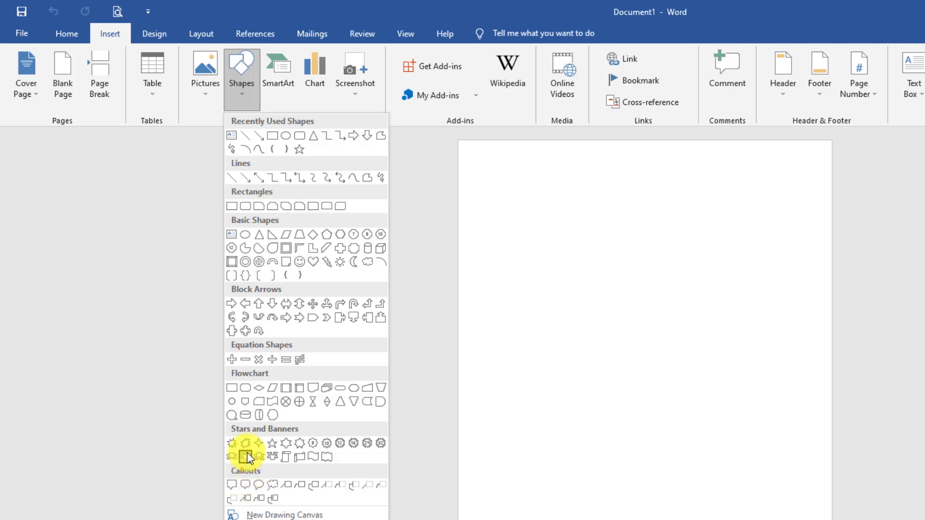
{"action": "left_click", "coordinate": [294, 456]}
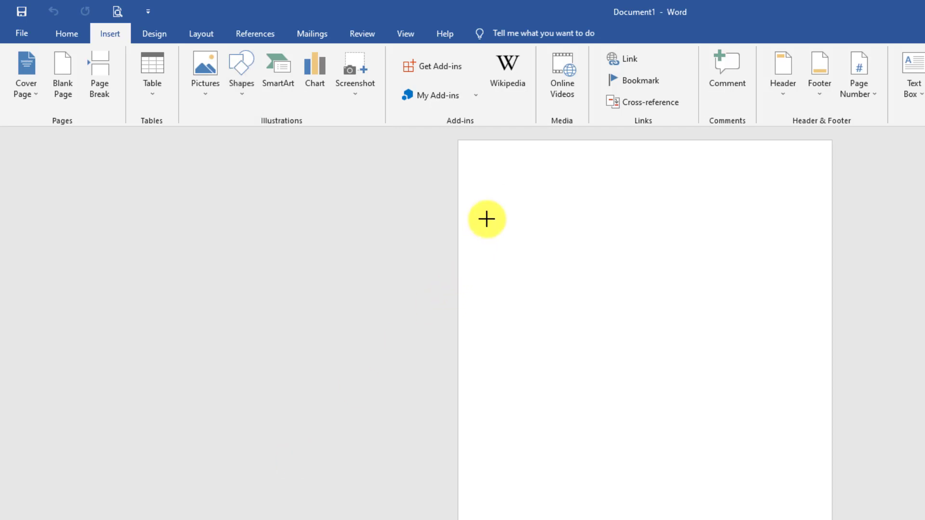
{"action": "left_click", "coordinate": [234, 84]}
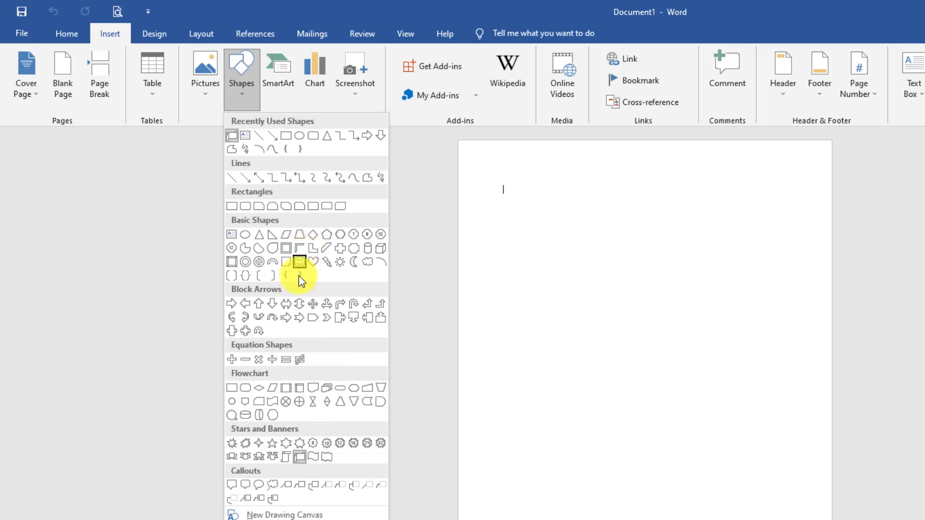
{"action": "left_click", "coordinate": [302, 458]}
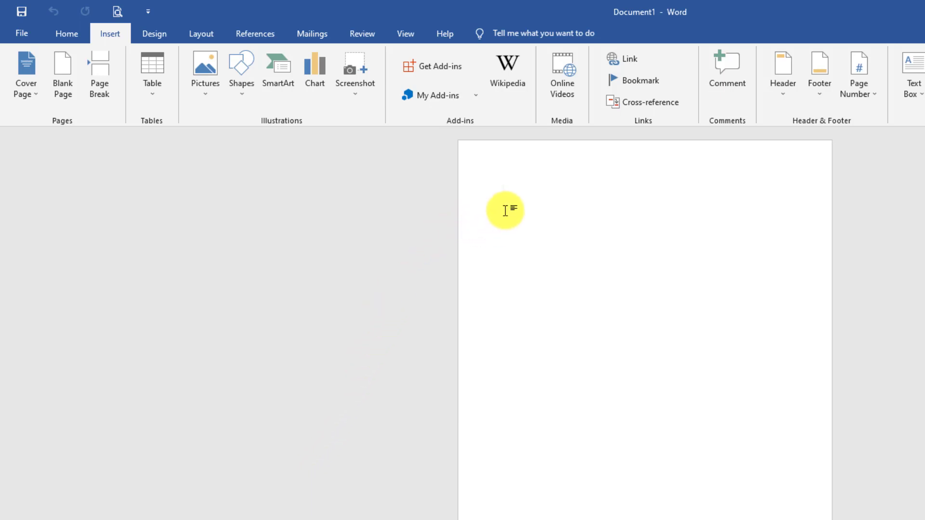
Step: Insert a horizontal scroll banner shape spanning most of the page width near the top of the page
{"action": "left_click", "coordinate": [233, 94]}
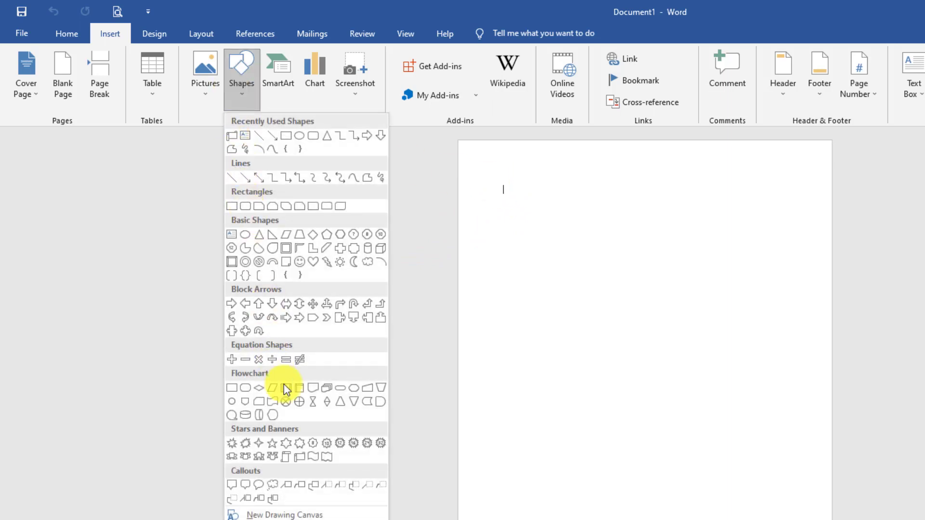
{"action": "left_click", "coordinate": [300, 456]}
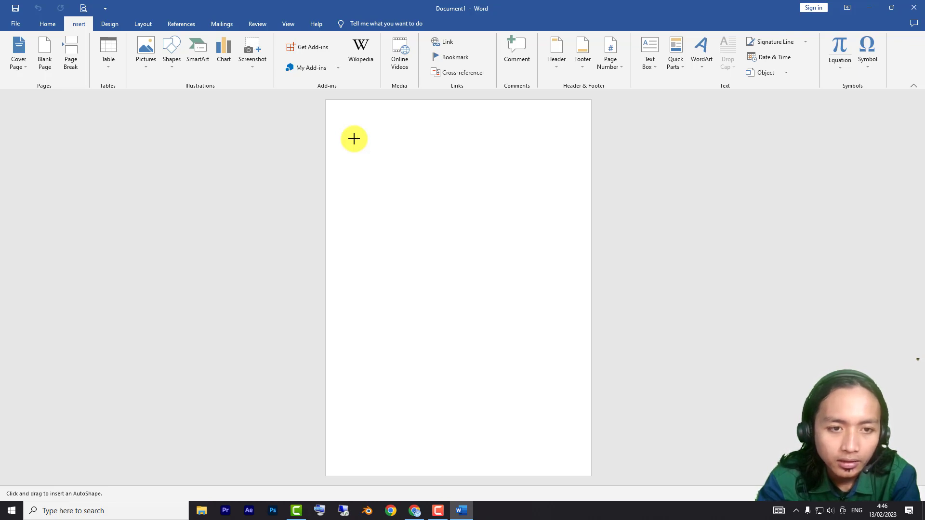
{"action": "left_click_drag", "start_coordinate": [354, 138], "coordinate": [548, 209]}
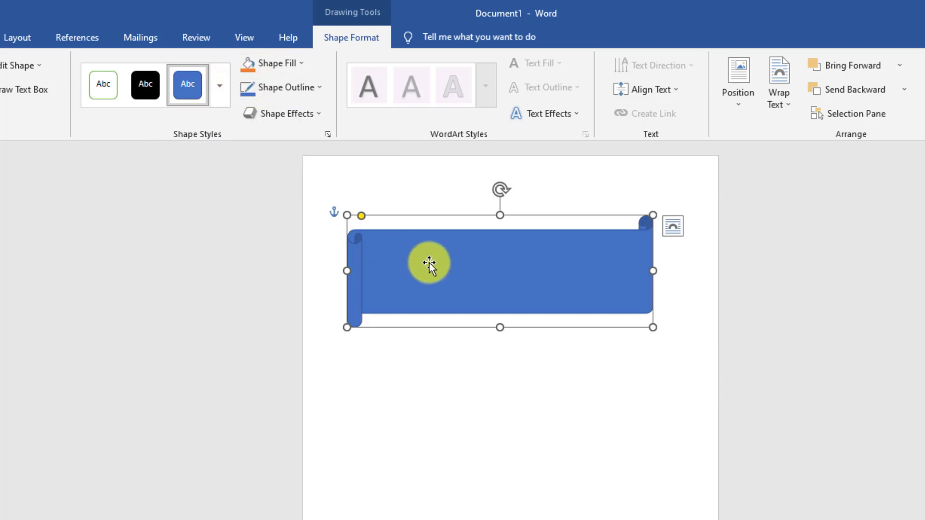
Step: Apply the fifth-row orange gradient theme style to the scroll banner and move the banner slightly upward
{"action": "left_click", "coordinate": [222, 83]}
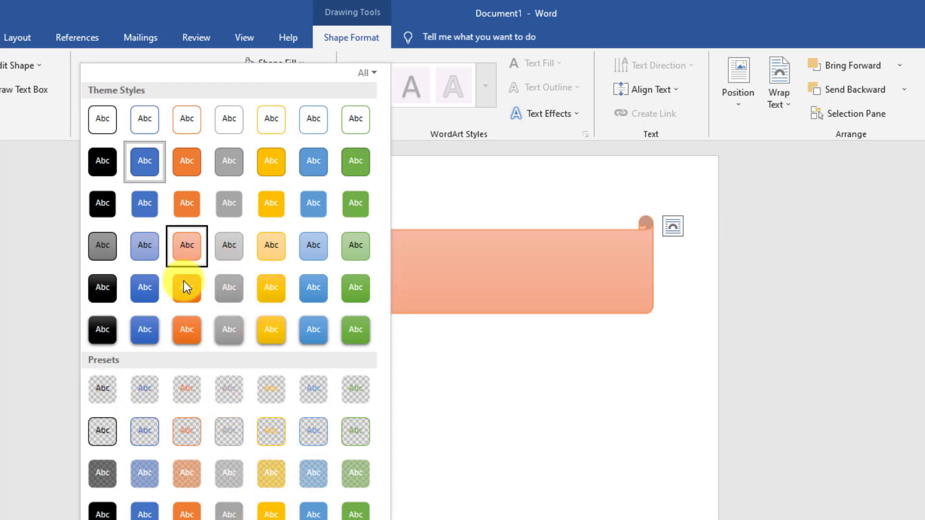
{"action": "left_click", "coordinate": [176, 292]}
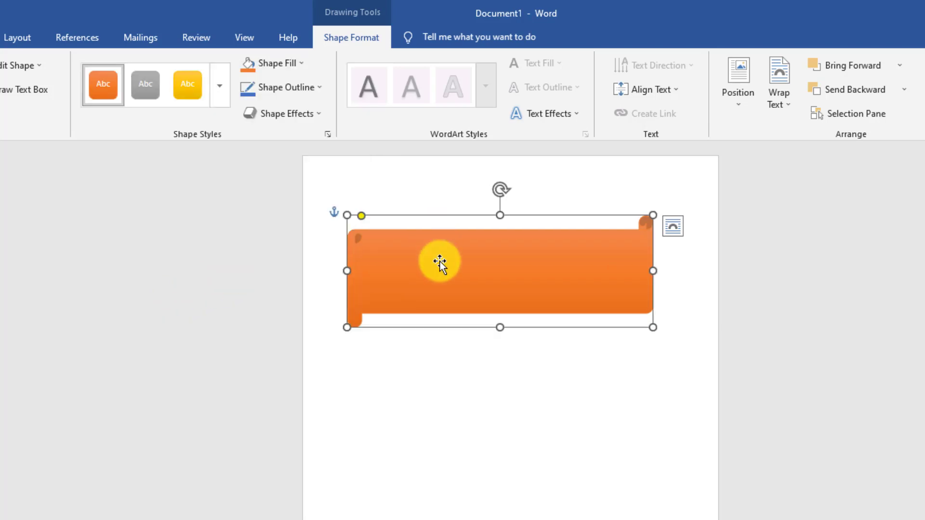
{"action": "mouse_move", "coordinate": [441, 261]}
{"action": "left_mouse_down"}
{"action": "mouse_move", "coordinate": [446, 273]}
{"action": "mouse_move", "coordinate": [446, 257]}
{"action": "left_mouse_up"}
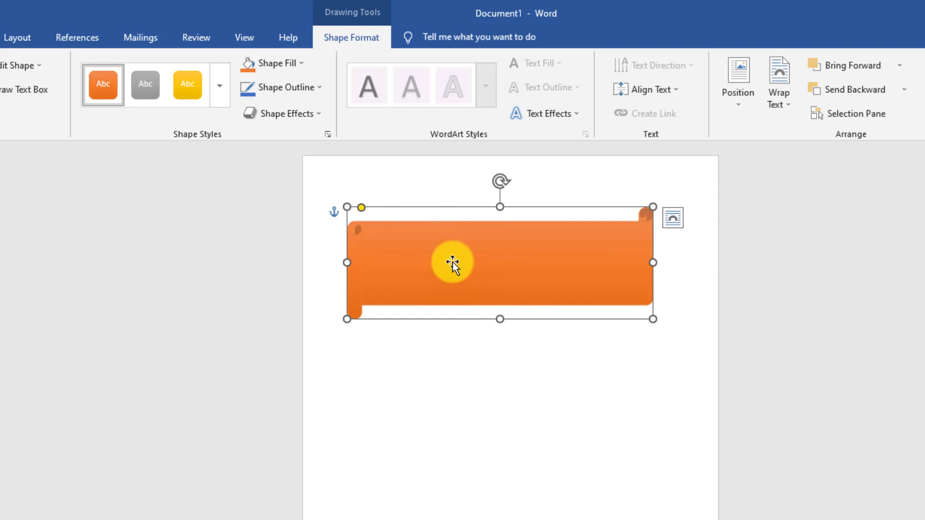
Step: Fill the scroll banner with light blue and recolor it with the custom purple #9933FF
{"action": "left_click", "coordinate": [297, 66]}
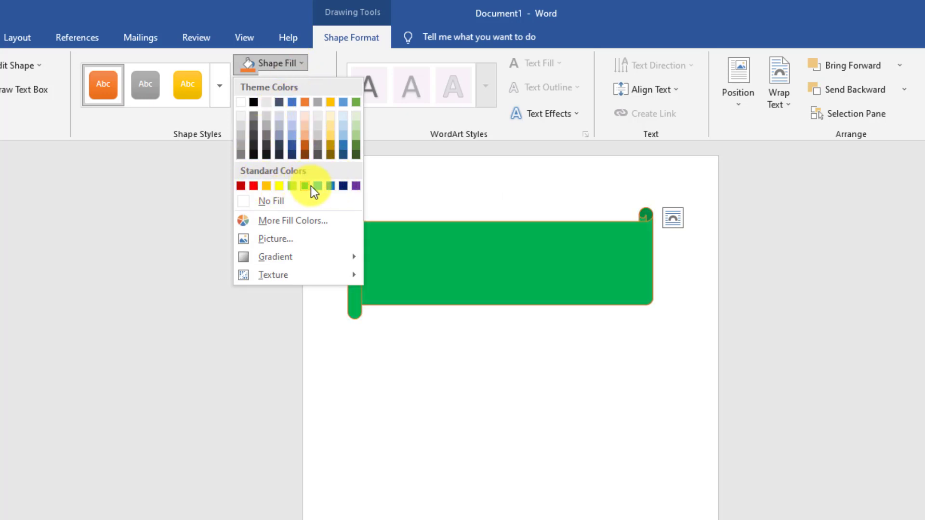
{"action": "left_click", "coordinate": [314, 186]}
{"action": "left_click", "coordinate": [290, 68]}
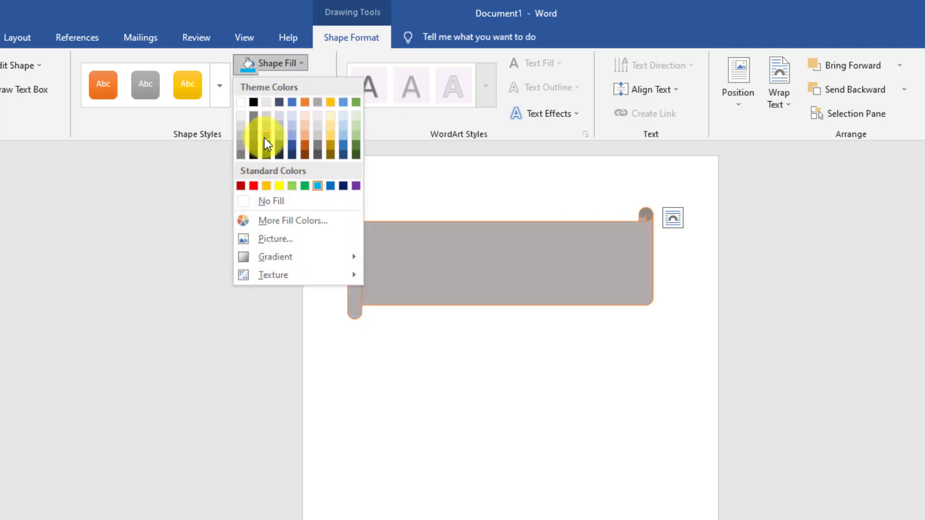
{"action": "left_click", "coordinate": [261, 222]}
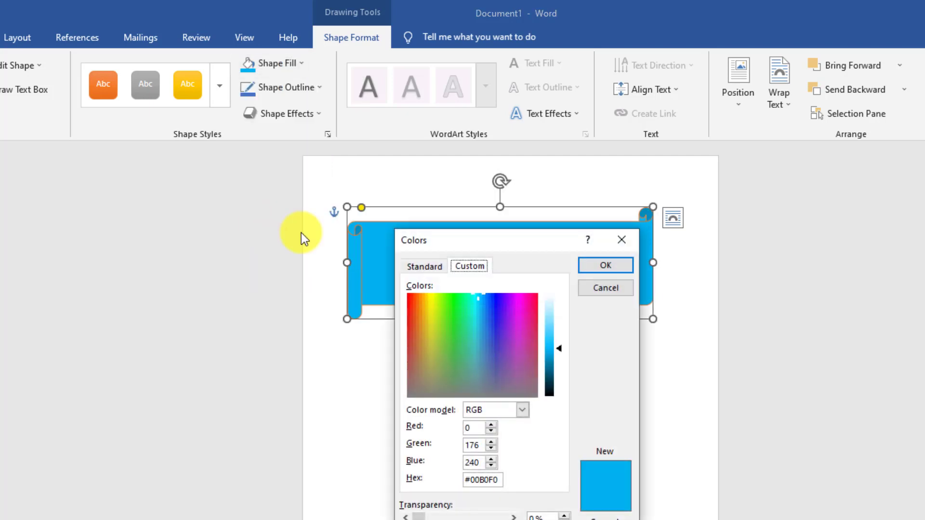
{"action": "left_click_drag", "start_coordinate": [471, 299], "coordinate": [446, 330]}
{"action": "left_click", "coordinate": [424, 266]}
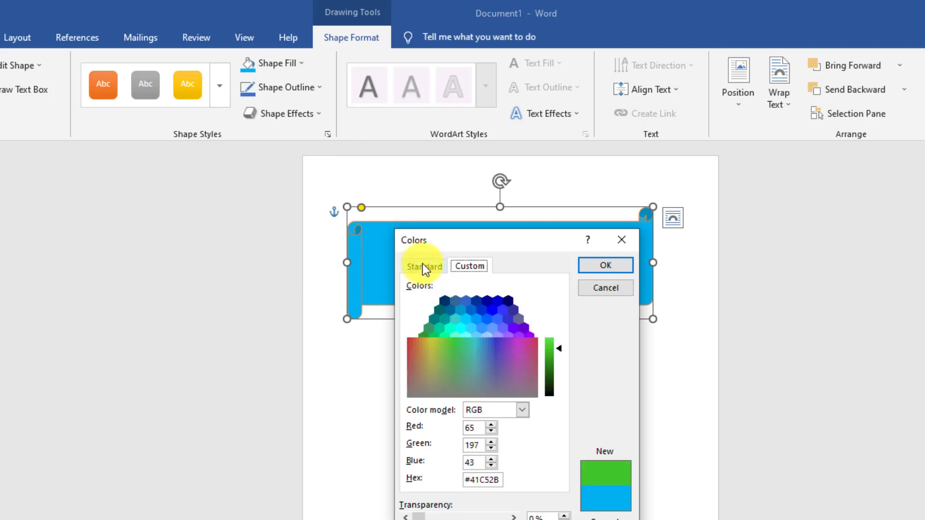
{"action": "left_click", "coordinate": [486, 318]}
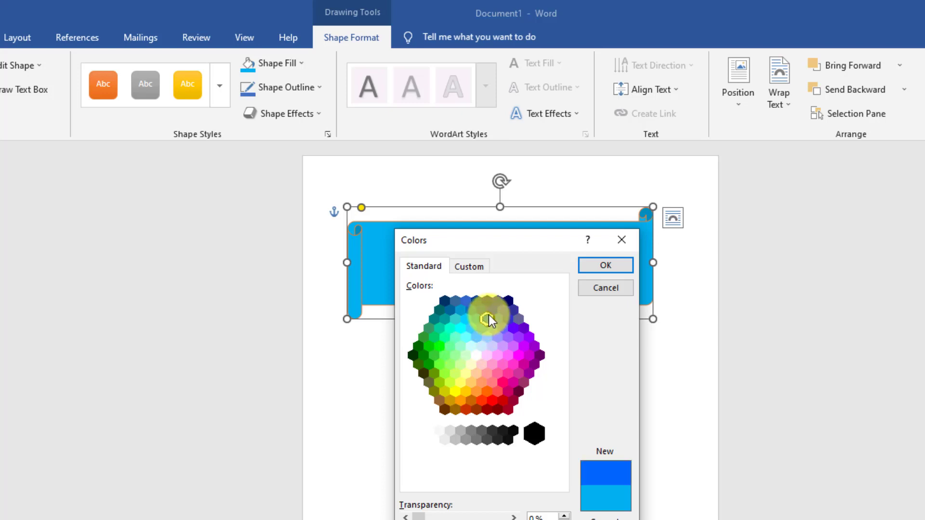
{"action": "left_click", "coordinate": [521, 336]}
{"action": "left_click", "coordinate": [485, 266]}
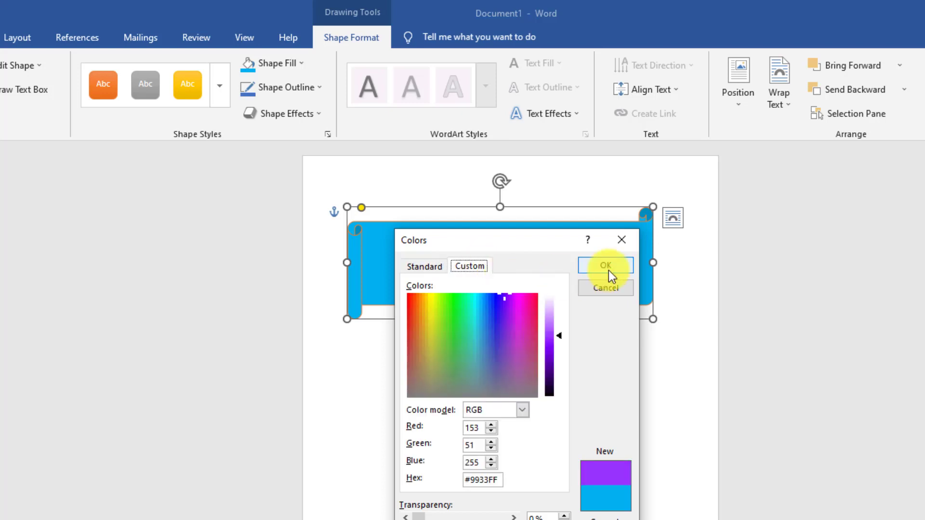
{"action": "left_click", "coordinate": [606, 266]}
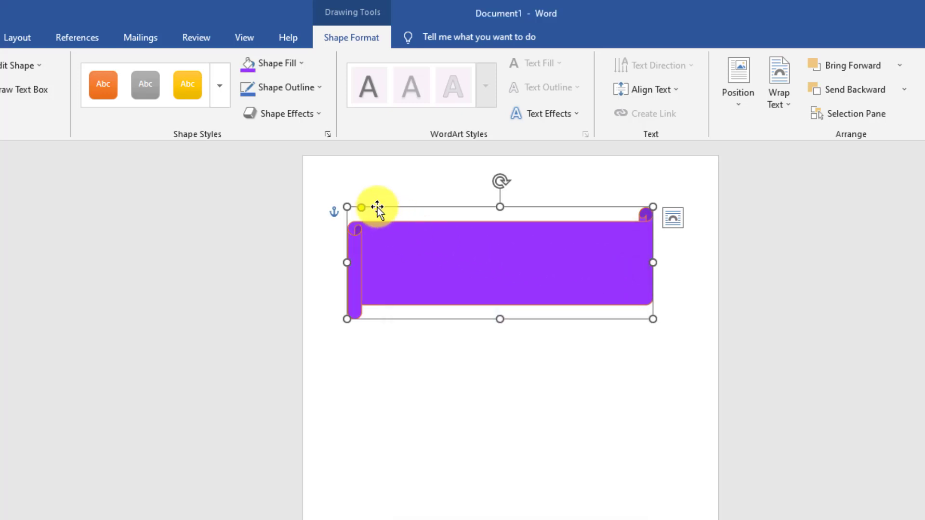
Step: Apply the dark From Center gradient variation to the scroll banner's purple fill
{"action": "left_click", "coordinate": [297, 69]}
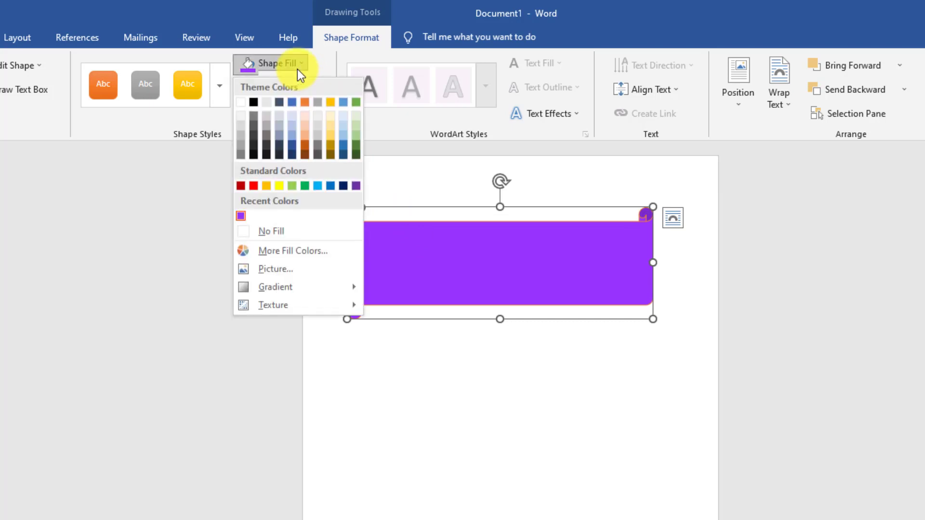
{"action": "mouse_move", "coordinate": [302, 288]}
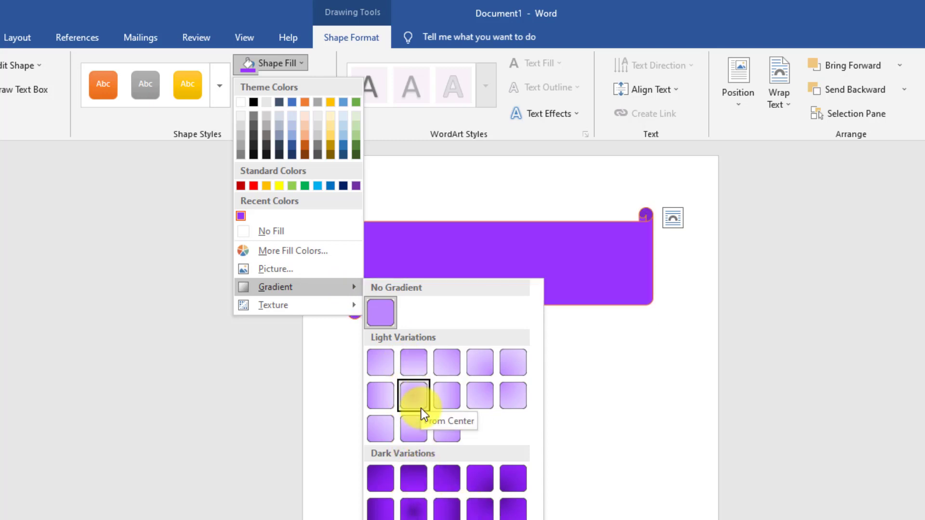
{"action": "left_click", "coordinate": [413, 508]}
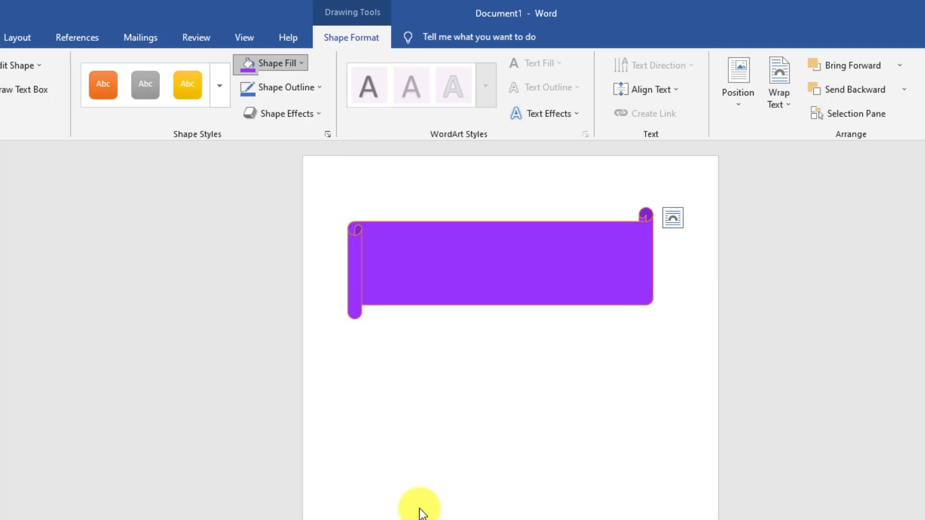
Step: Fill the scroll banner with the light blue water droplets texture
{"action": "left_click", "coordinate": [302, 64]}
{"action": "mouse_move", "coordinate": [277, 304]}
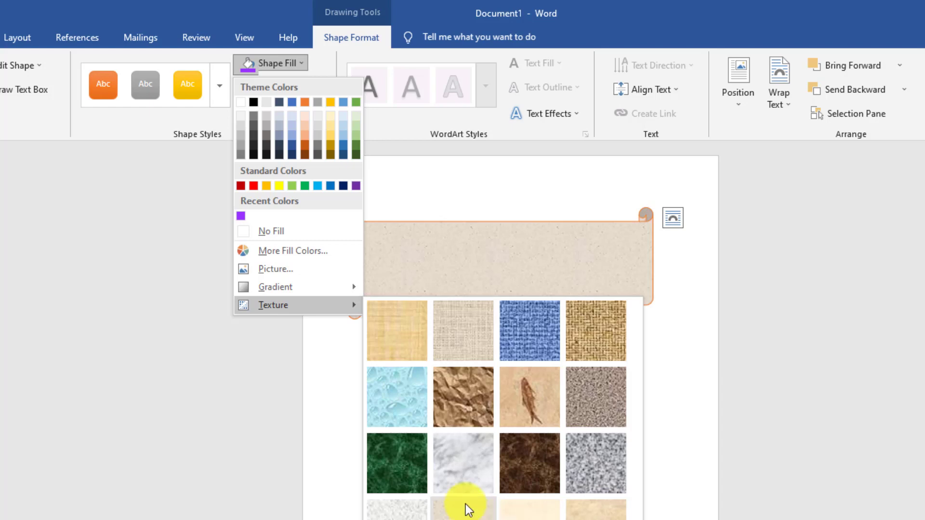
{"action": "left_click", "coordinate": [406, 403]}
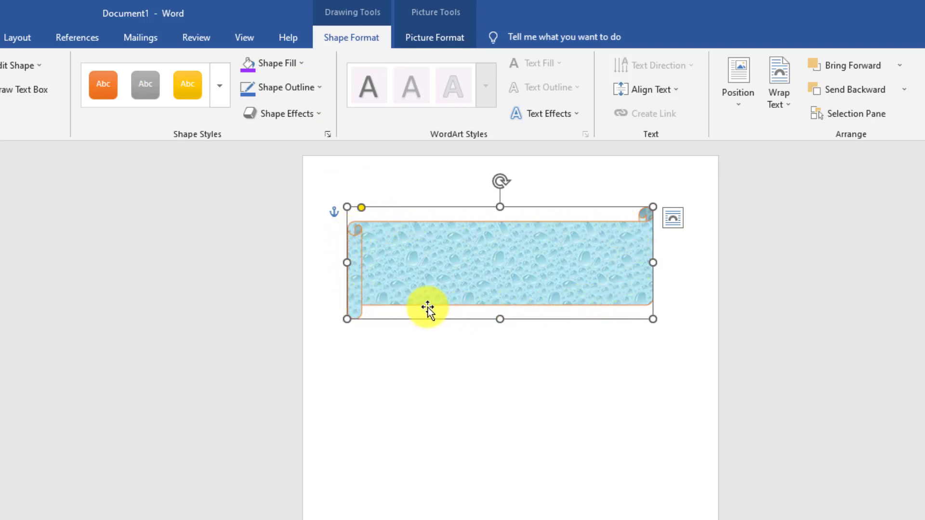
Step: Set the scroll banner's outline weight to 6 pt and its line style to the short plain dashes
{"action": "left_click", "coordinate": [306, 89]}
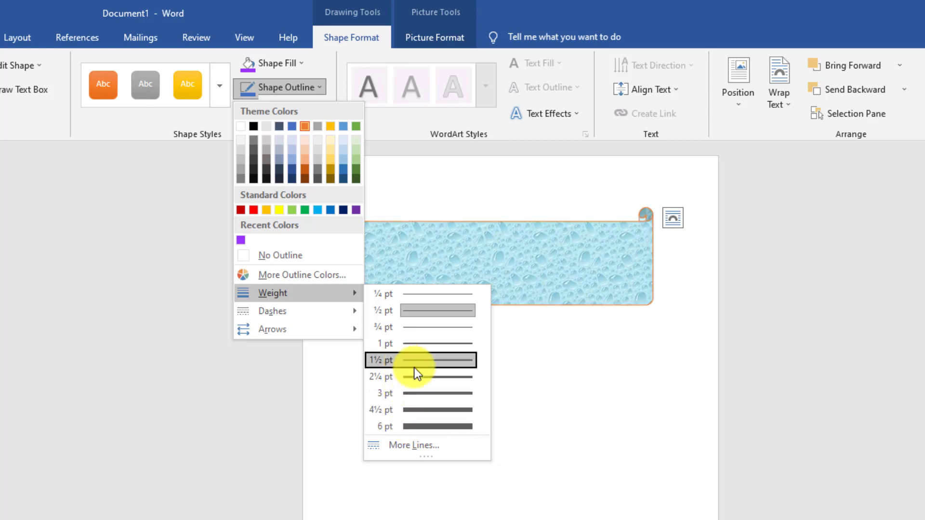
{"action": "left_click", "coordinate": [410, 427]}
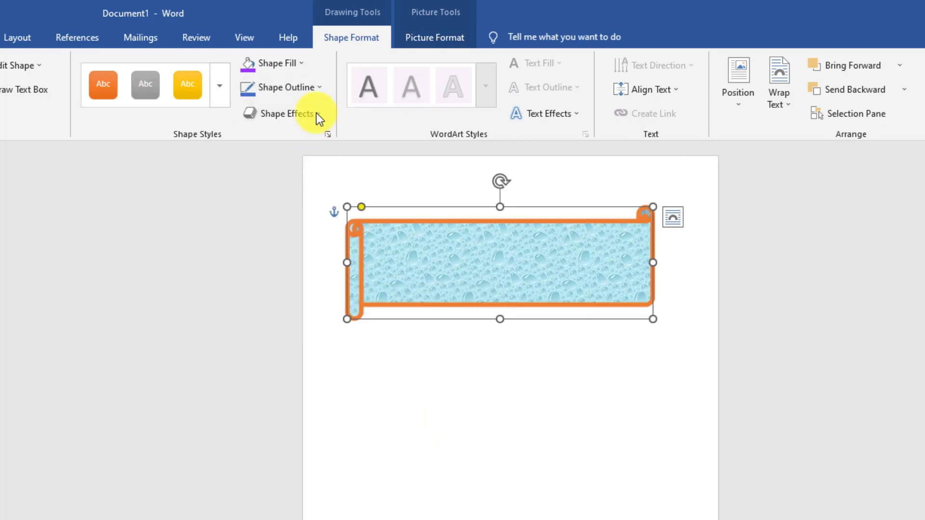
{"action": "left_click", "coordinate": [294, 67]}
{"action": "left_click", "coordinate": [294, 67]}
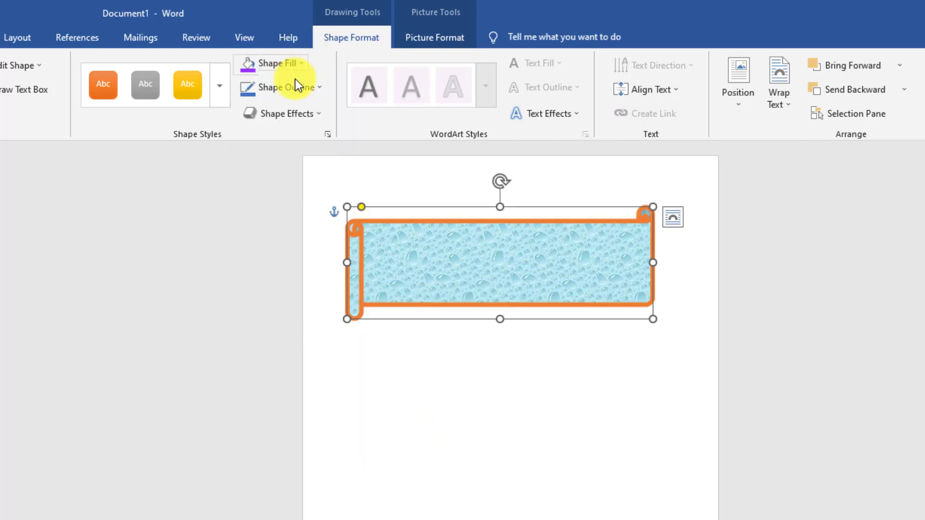
{"action": "left_click", "coordinate": [297, 87]}
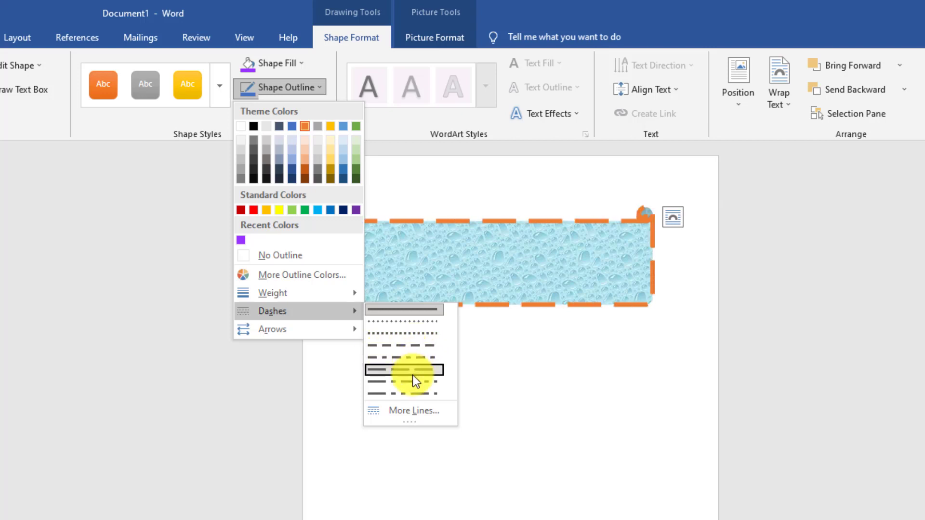
{"action": "left_click", "coordinate": [416, 346]}
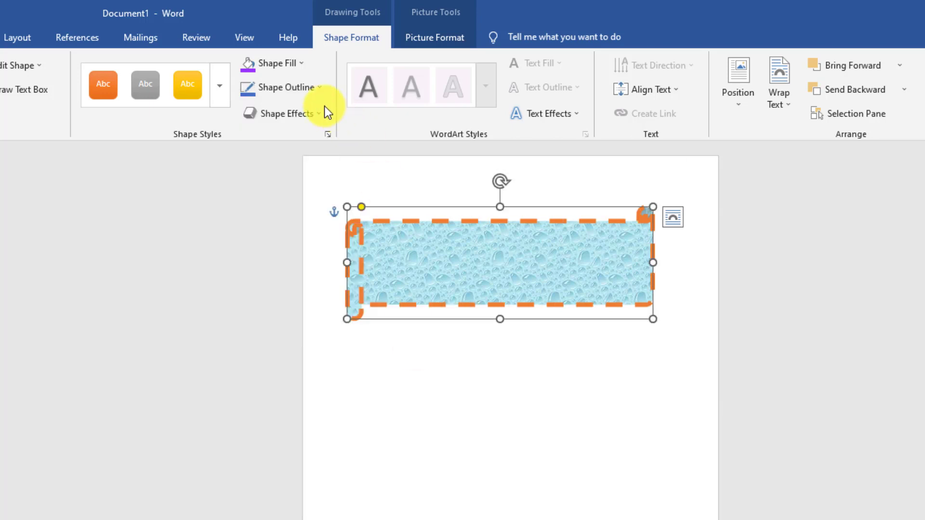
{"action": "left_click", "coordinate": [308, 91]}
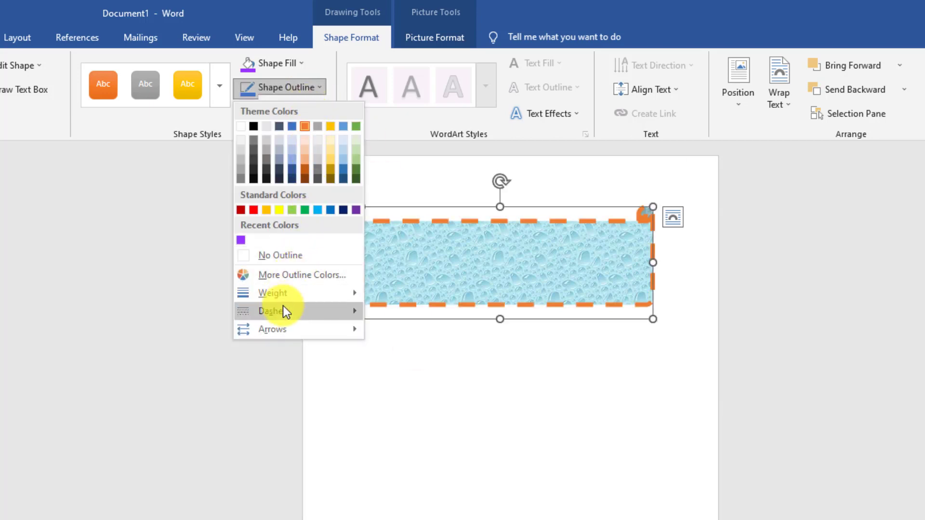
{"action": "mouse_move", "coordinate": [273, 332]}
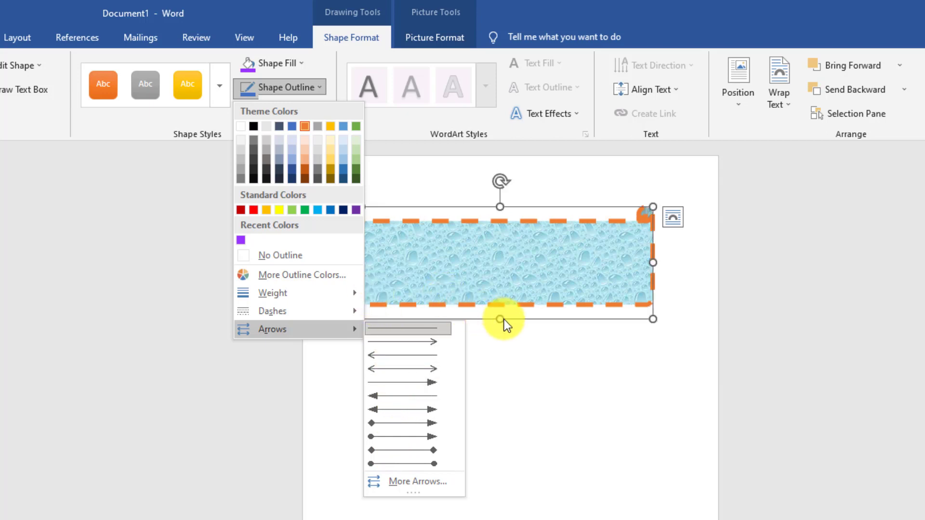
{"action": "left_click", "coordinate": [507, 368]}
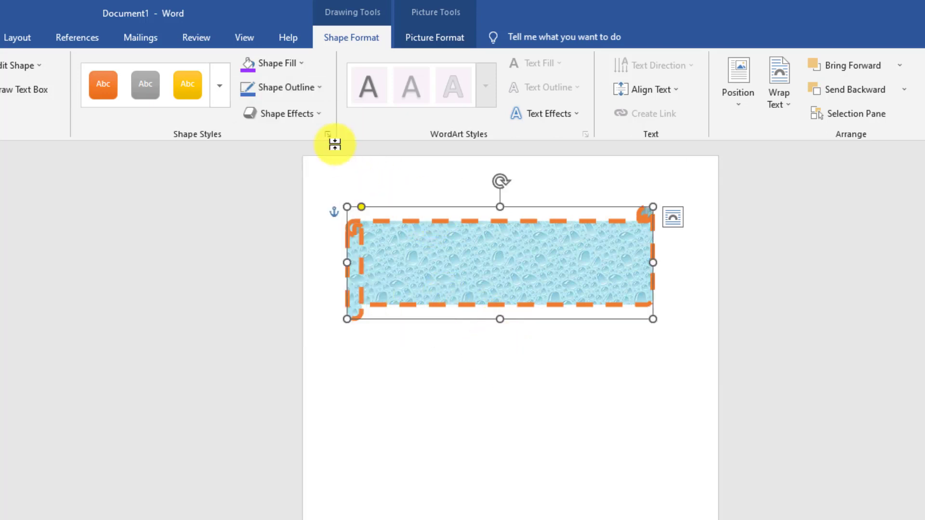
Step: Preview the shadow, reflection, glow and soft edges effects on the scroll banner and apply a contrasting perspective 3-D rotation preset
{"action": "left_click", "coordinate": [305, 116]}
{"action": "mouse_move", "coordinate": [302, 186]}
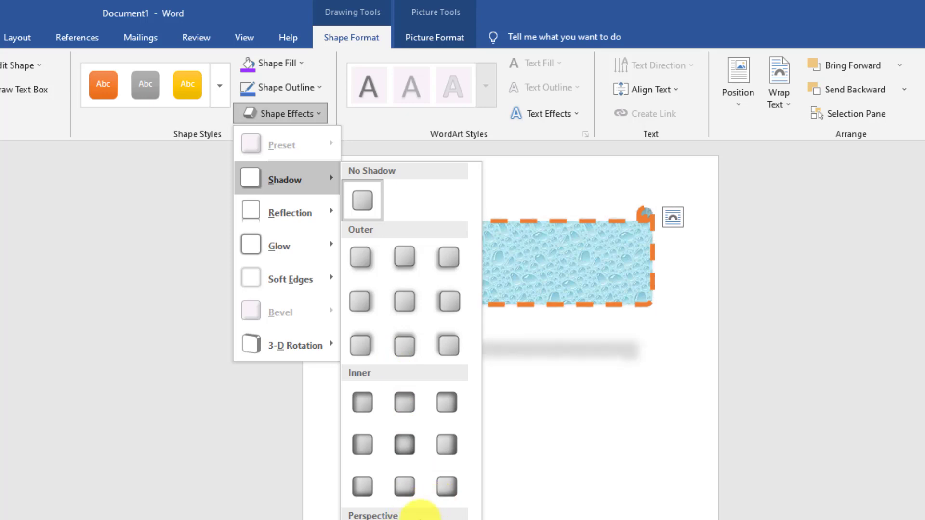
{"action": "mouse_move", "coordinate": [334, 222]}
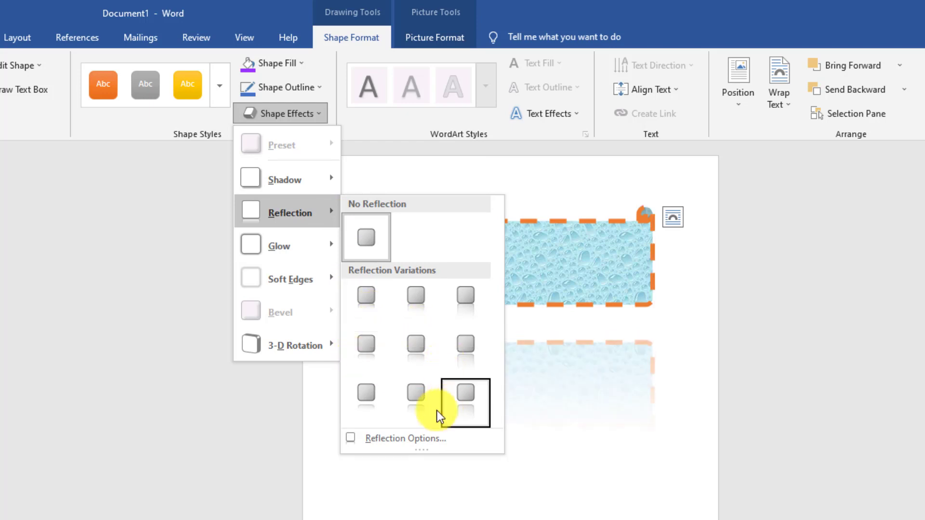
{"action": "mouse_move", "coordinate": [324, 251]}
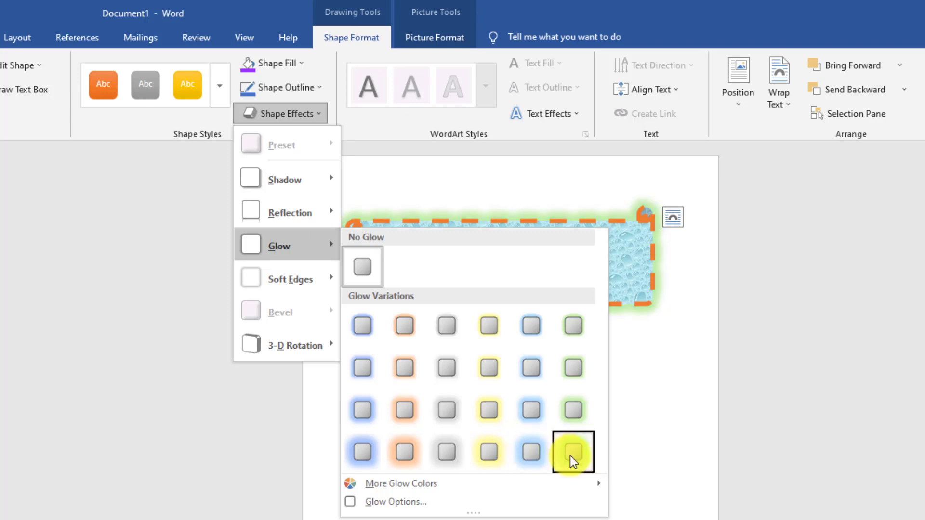
{"action": "mouse_move", "coordinate": [320, 288]}
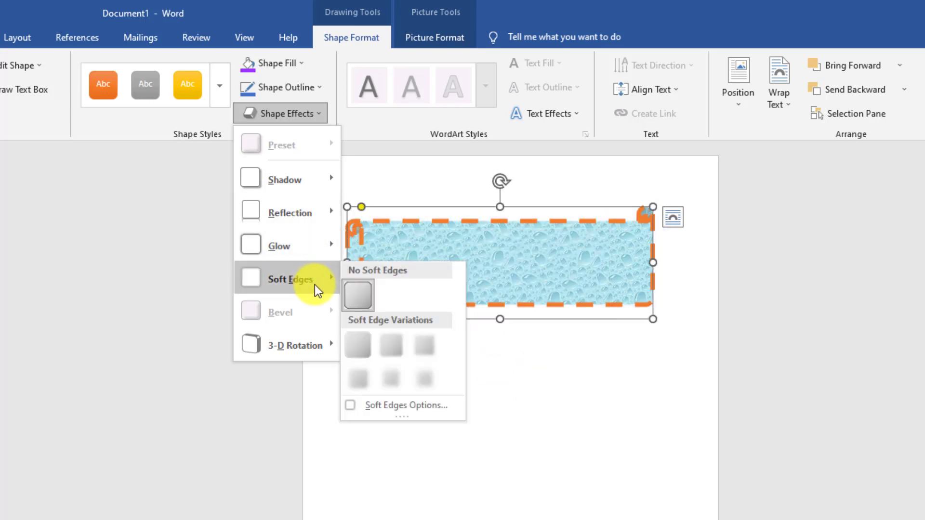
{"action": "mouse_move", "coordinate": [338, 354]}
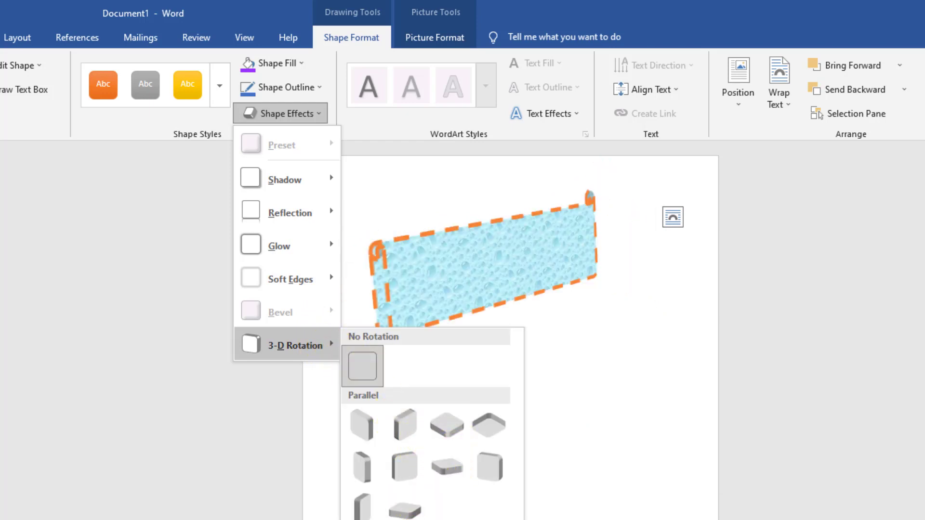
{"action": "left_click", "coordinate": [400, 519]}
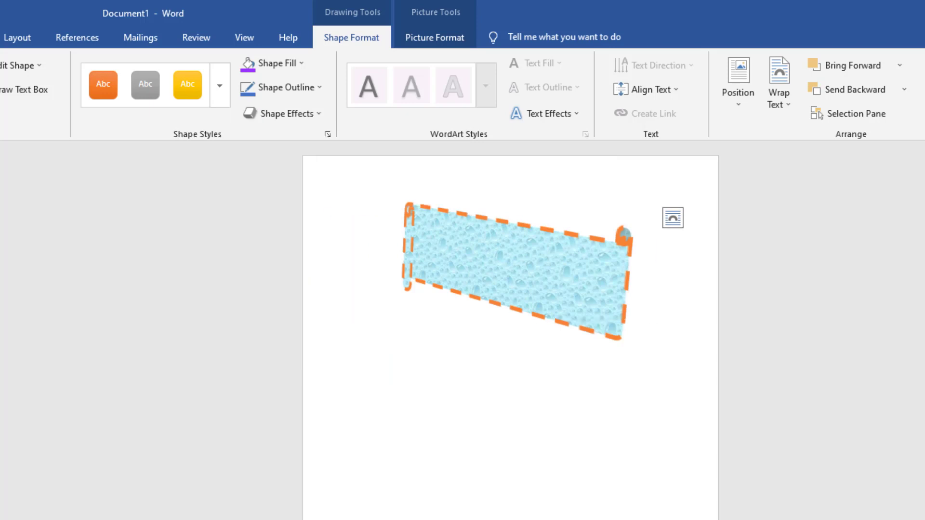
Step: Remove the scroll banner's 3-D rotation by applying No Rotation, and deselect the banner
{"action": "left_click", "coordinate": [316, 120]}
{"action": "mouse_move", "coordinate": [310, 346]}
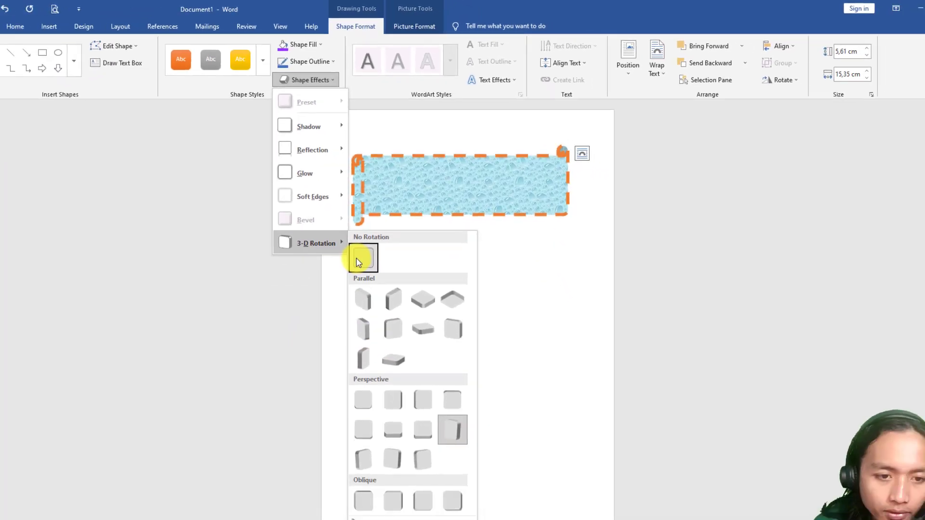
{"action": "left_click", "coordinate": [356, 356]}
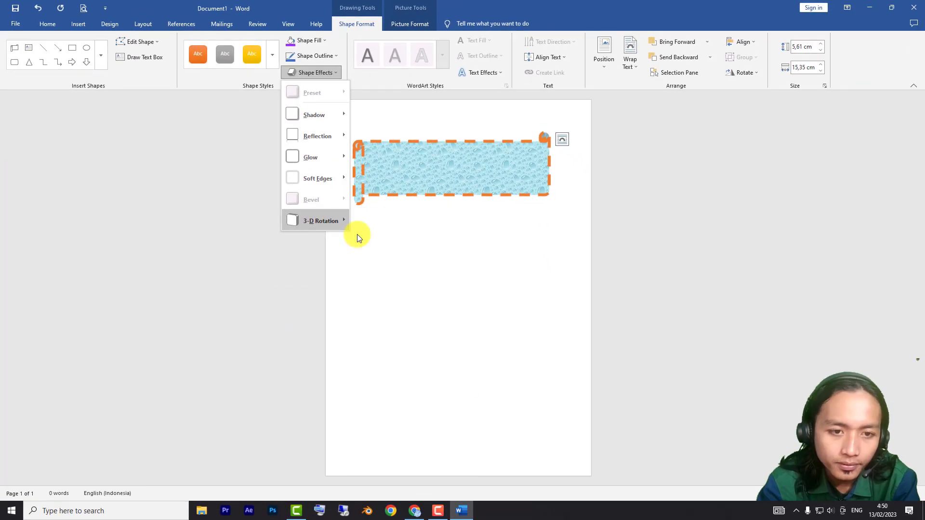
{"action": "left_click", "coordinate": [446, 356]}
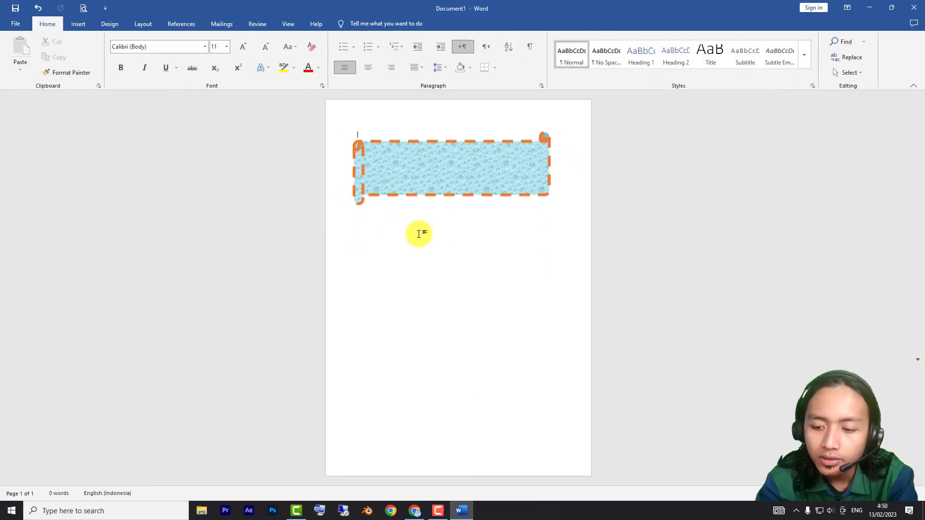
{"action": "left_click", "coordinate": [387, 161]}
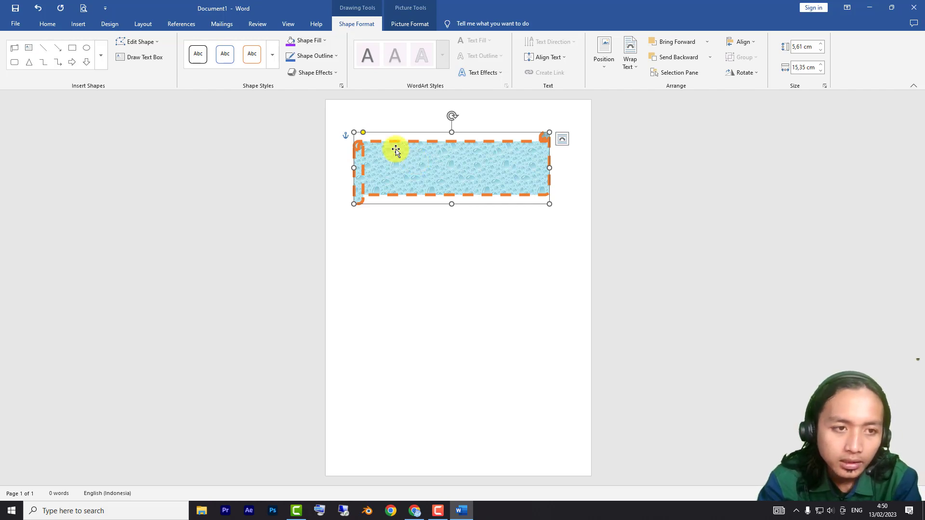
{"action": "left_click", "coordinate": [77, 24]}
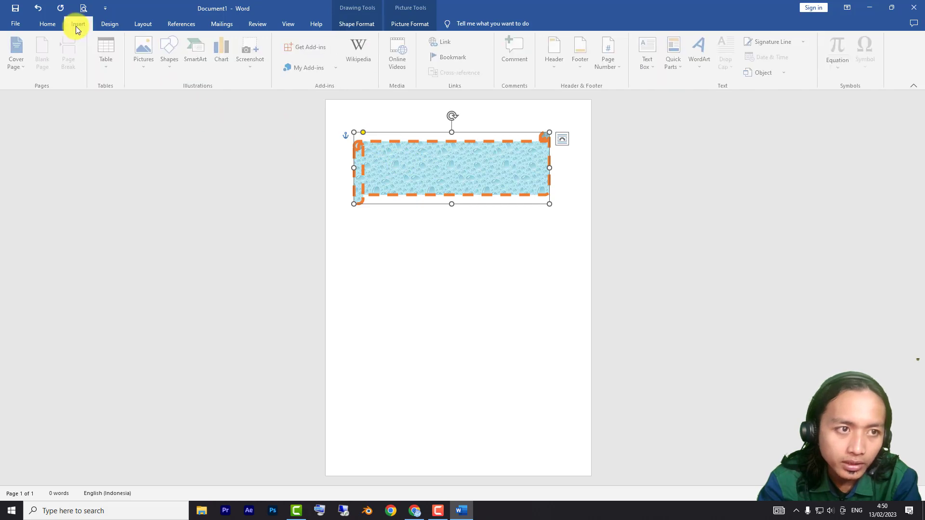
{"action": "left_click", "coordinate": [174, 66]}
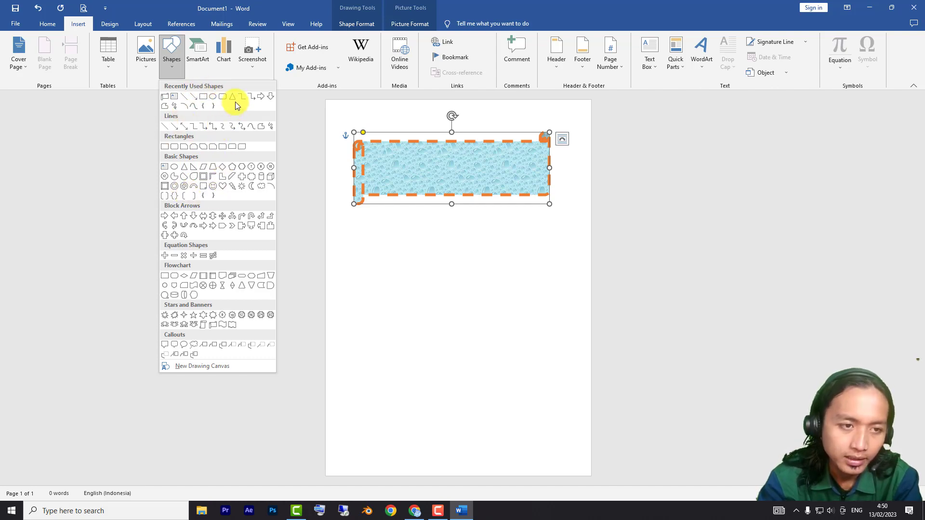
{"action": "left_click", "coordinate": [445, 228]}
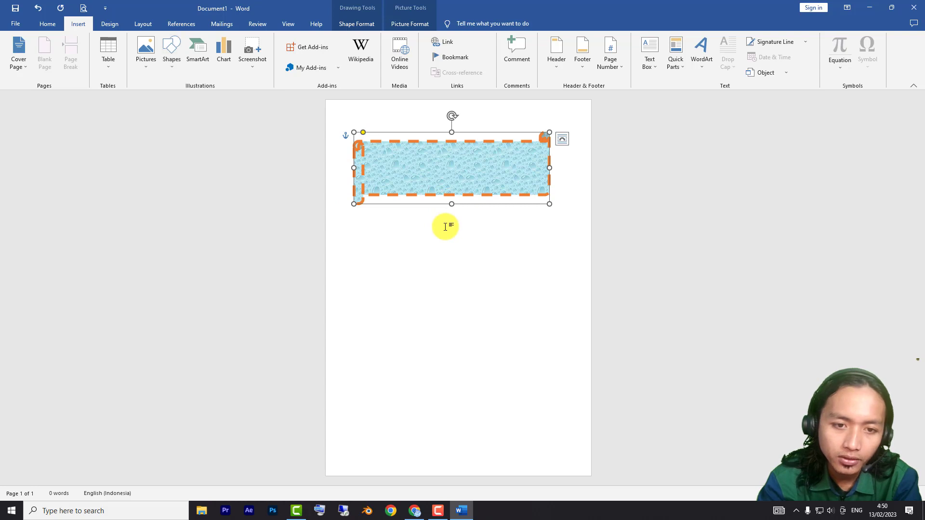